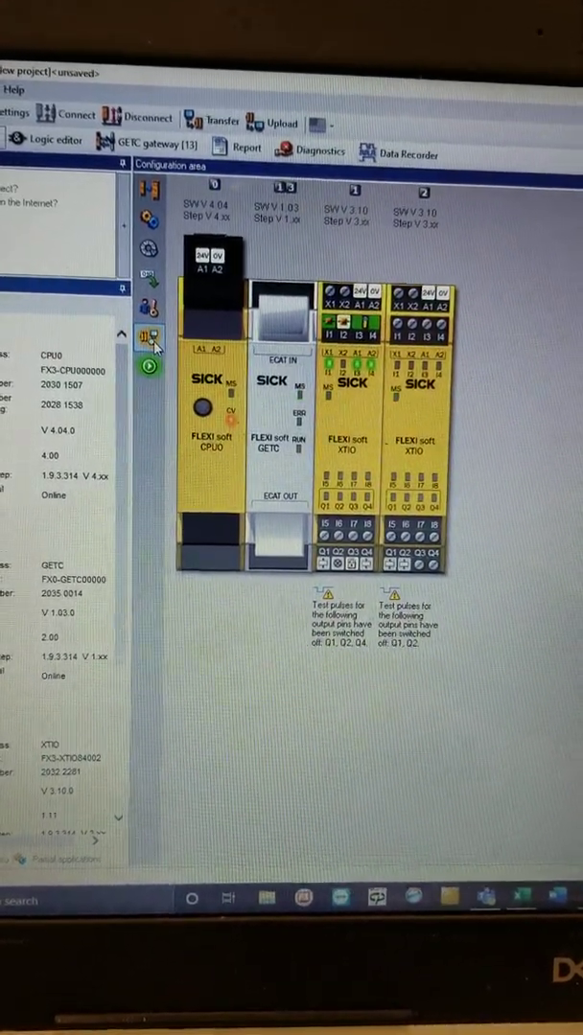
Upload and verify the controller configuration, acknowledging the safety-relevant report notice with OK
left_click(150, 337)
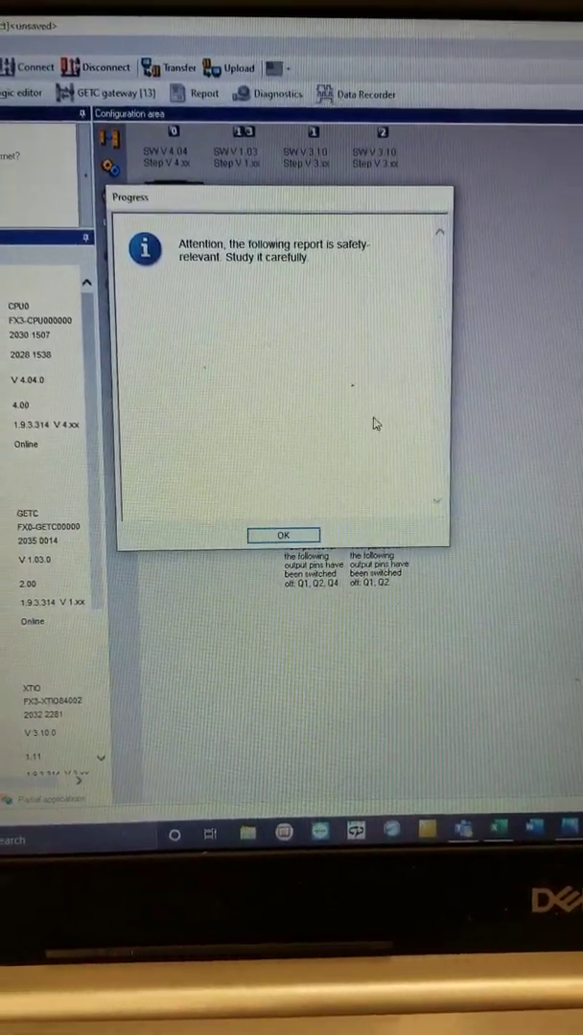
left_click(245, 531)
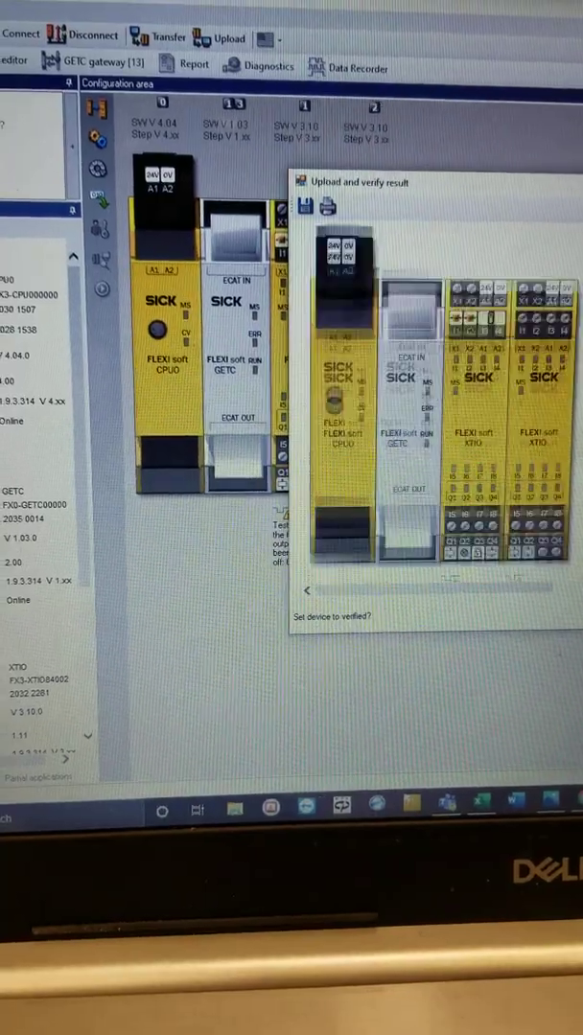
scroll(436, 432, "down", 5)
scroll(436, 431, "down", 5)
scroll(436, 432, "down", 3)
scroll(436, 402, "down", 5)
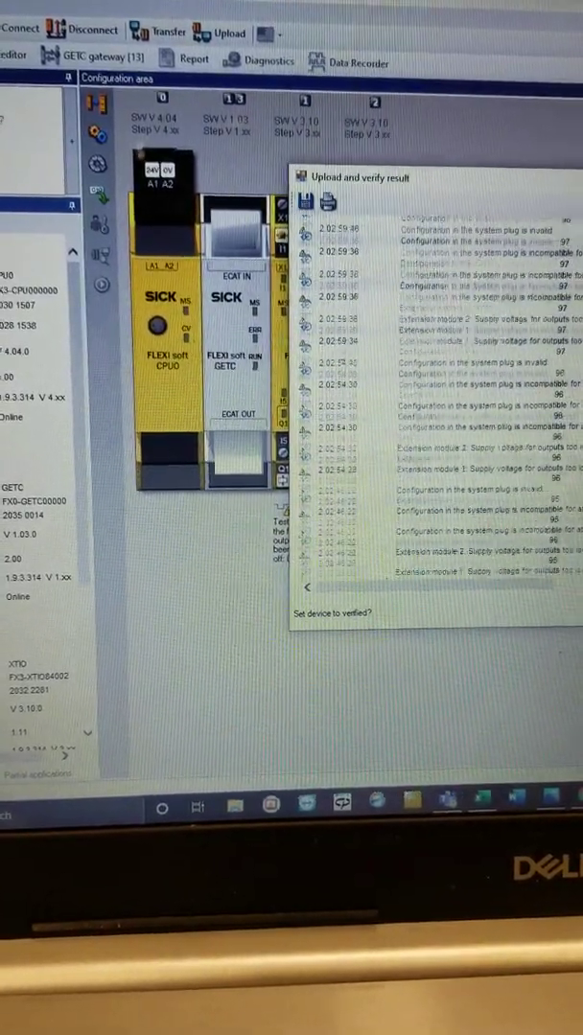
scroll(437, 403, "down", 5)
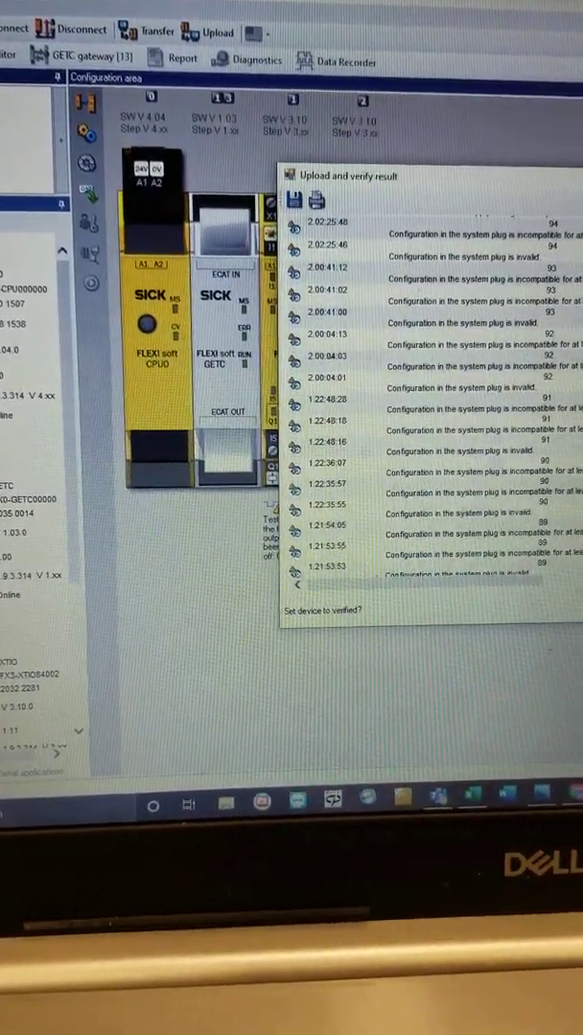
scroll(436, 412, "up", 5)
scroll(436, 412, "up", 4)
scroll(436, 412, "up", 5)
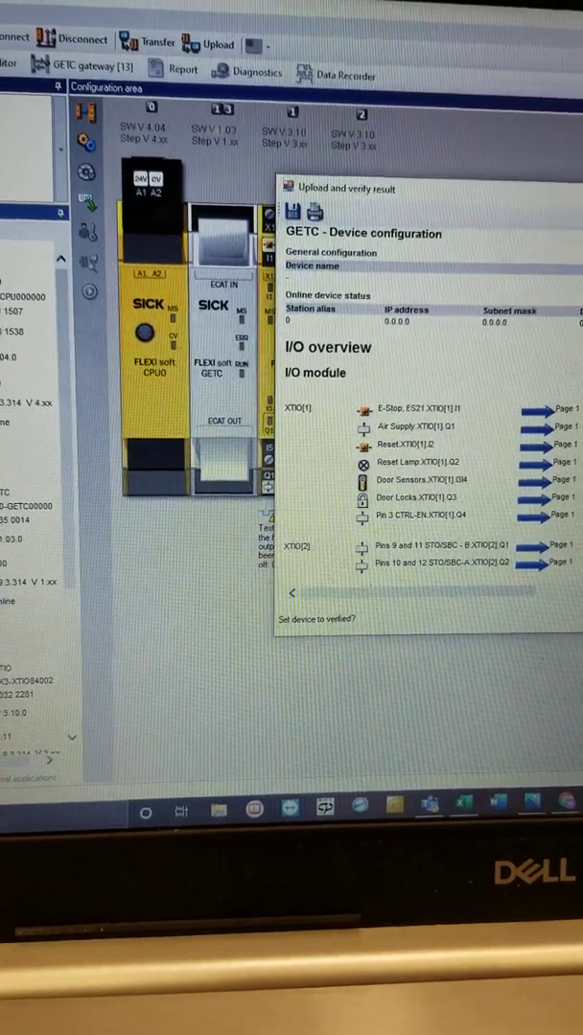
Set the device to verified and answer Yes to run the device
key("Return")
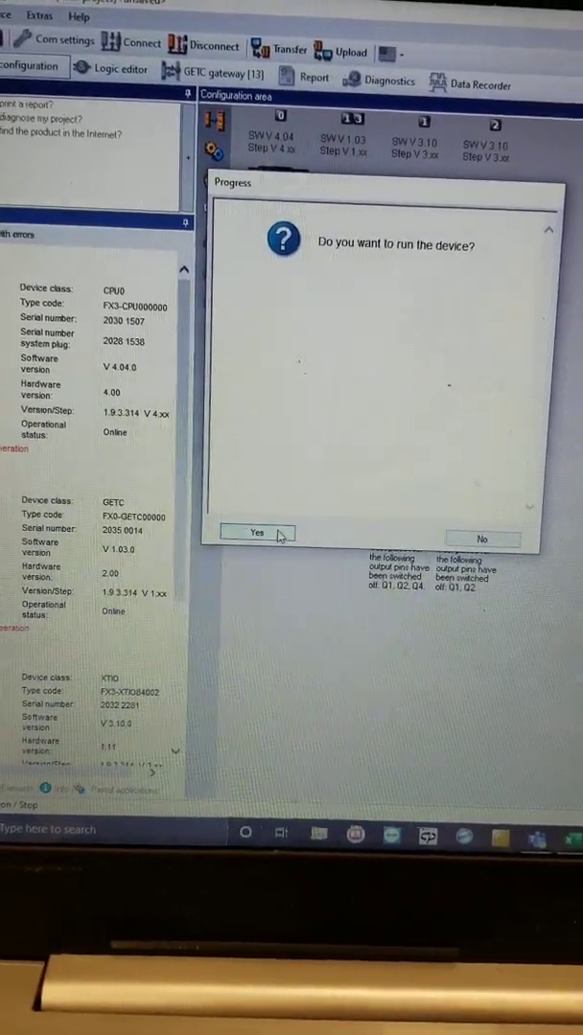
left_click(257, 529)
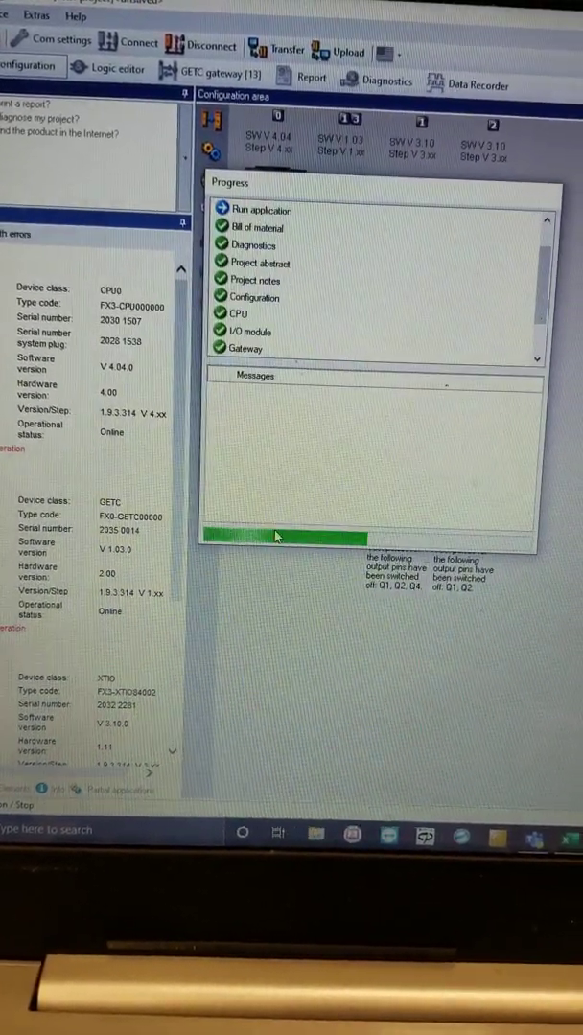